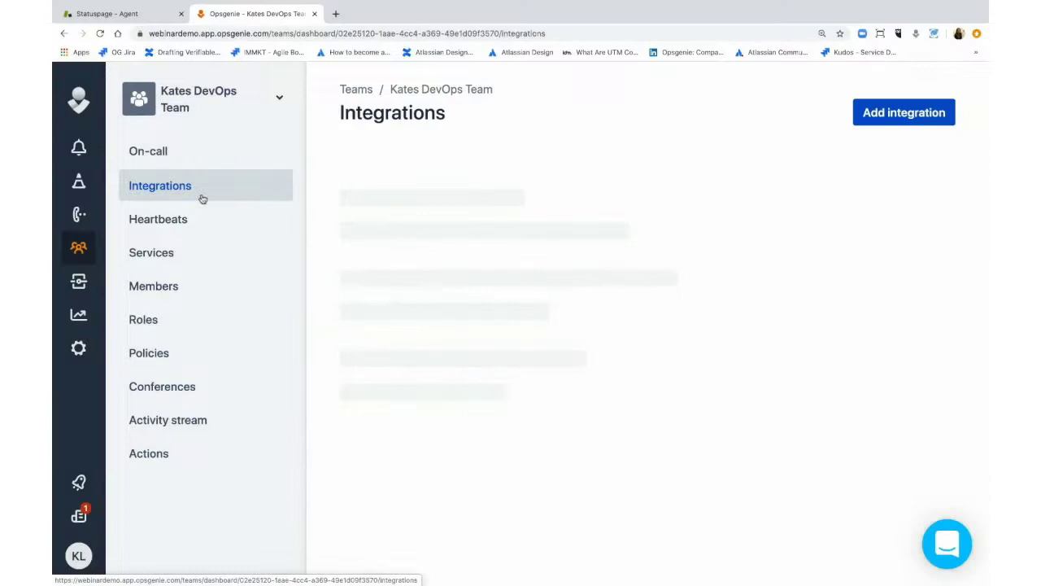
Open the Zendesk integration and review its settings down to the 'outage' alert-creation rule
scroll(306, 299, "down", 1)
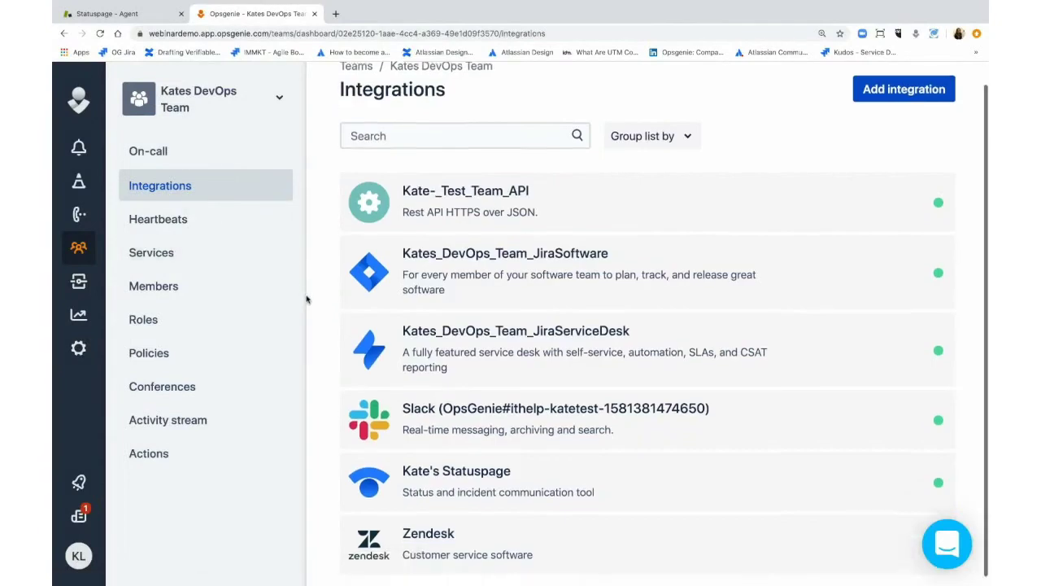
left_click(418, 530)
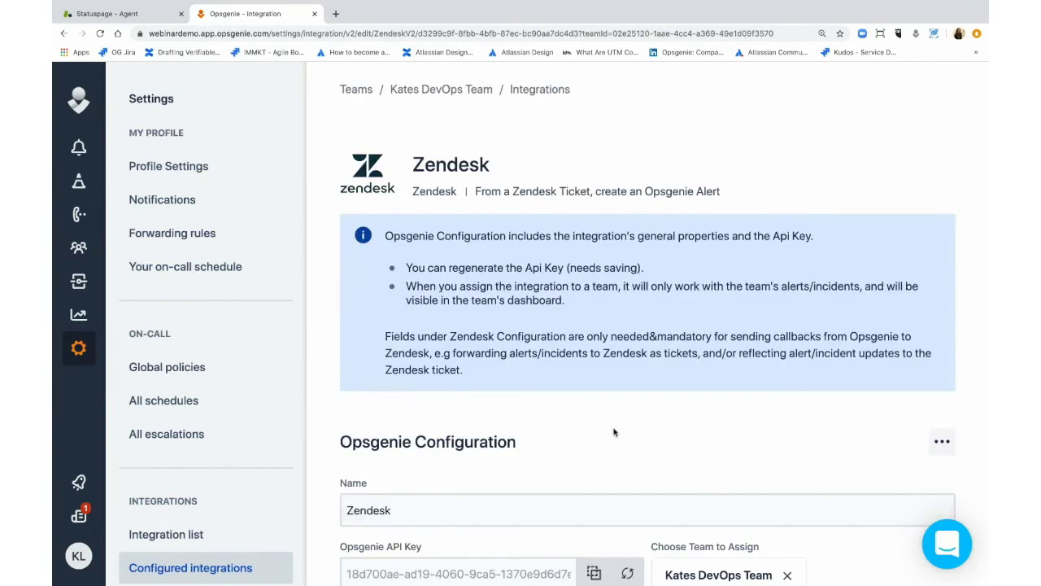
scroll(614, 432, "down", 3)
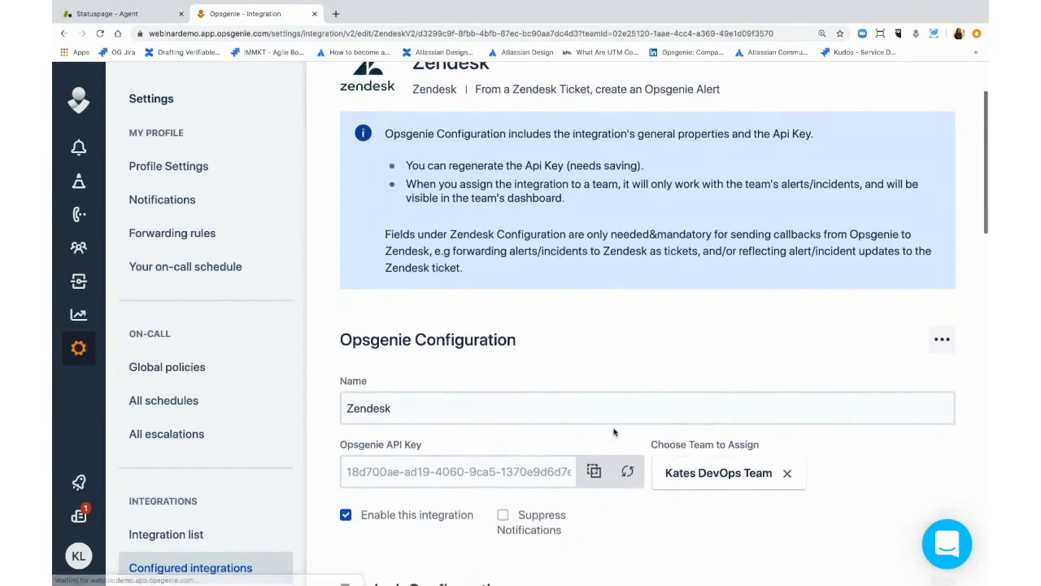
scroll(614, 432, "down", 3)
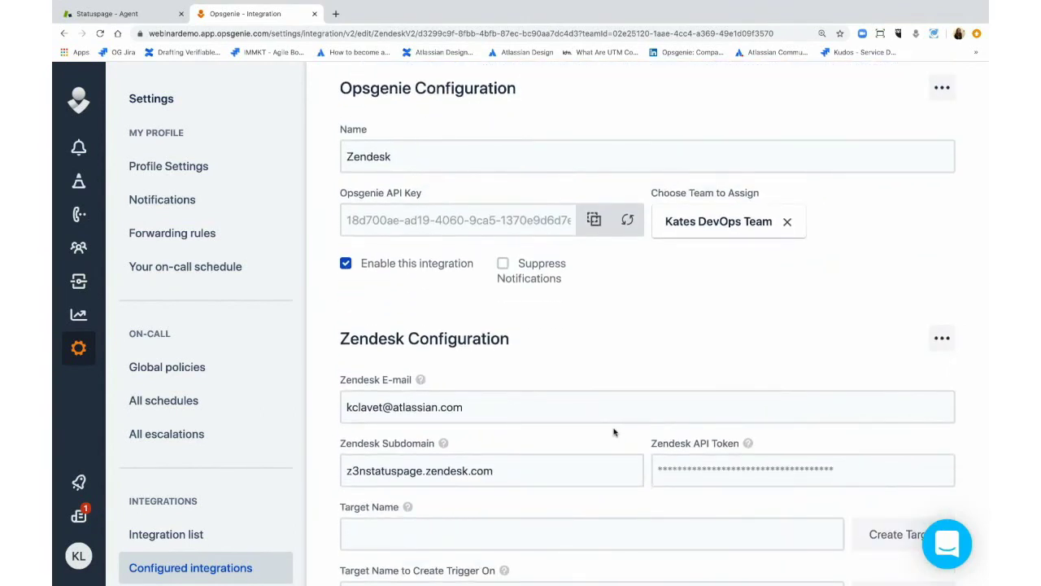
scroll(614, 432, "down", 6)
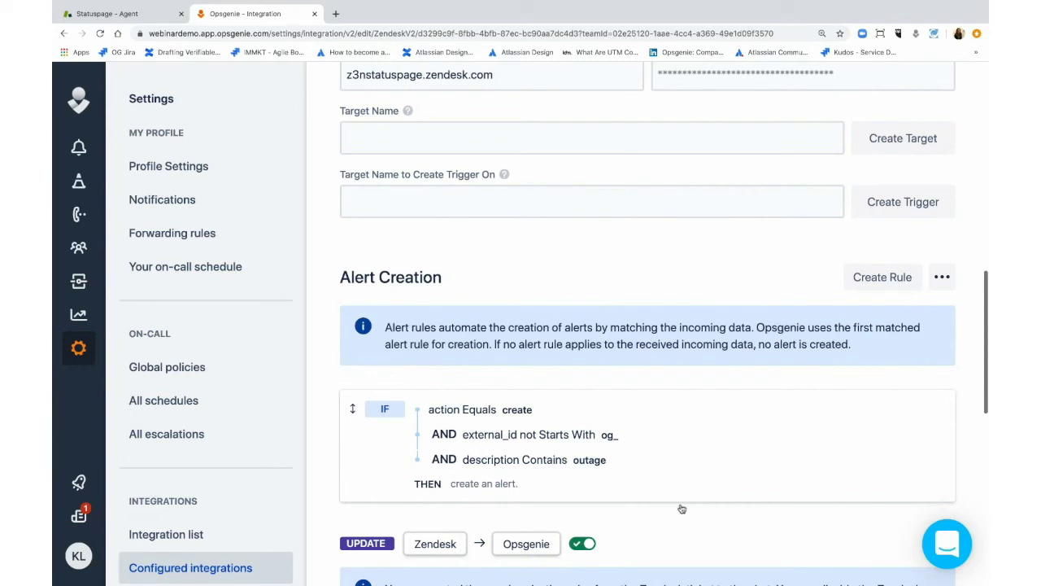
scroll(682, 507, "down", 1)
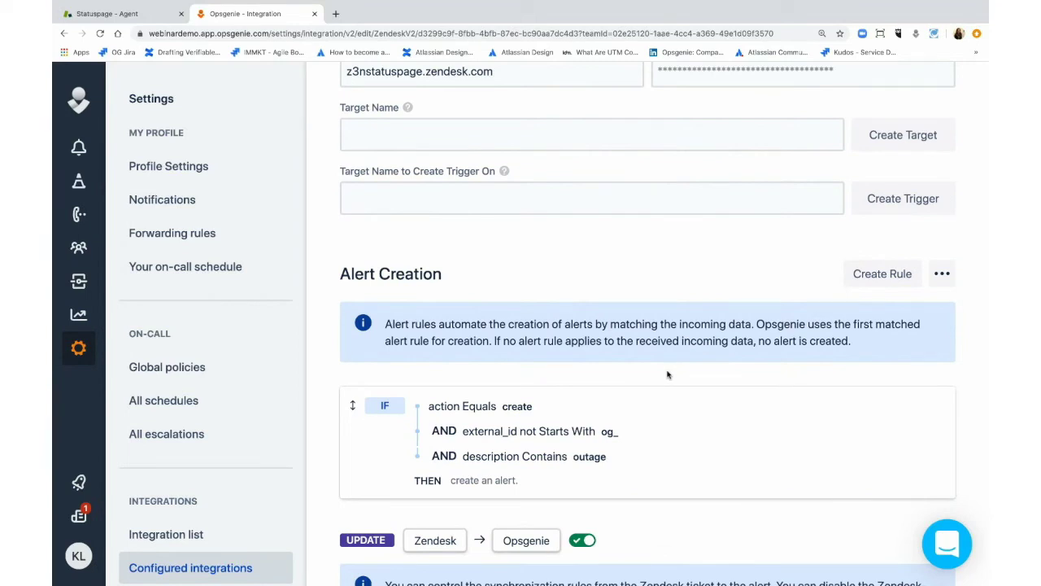
scroll(667, 375, "down", 2)
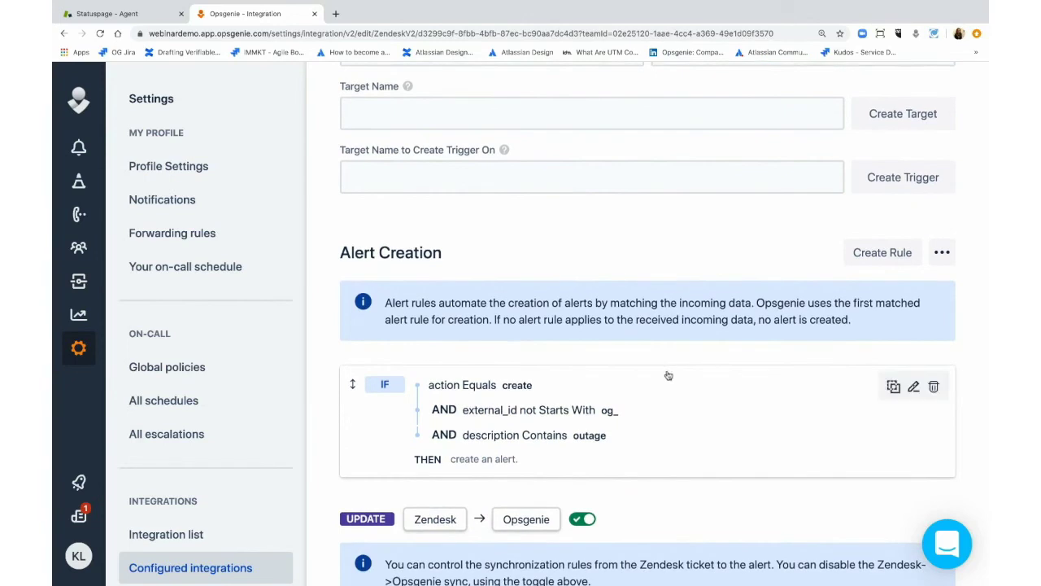
scroll(682, 509, "down", 5)
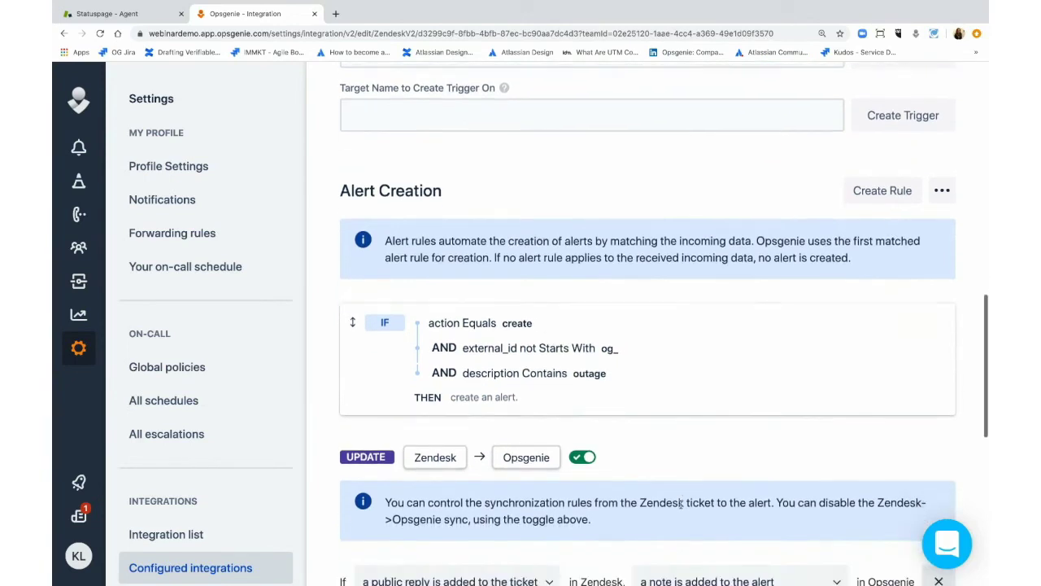
scroll(682, 508, "down", 4)
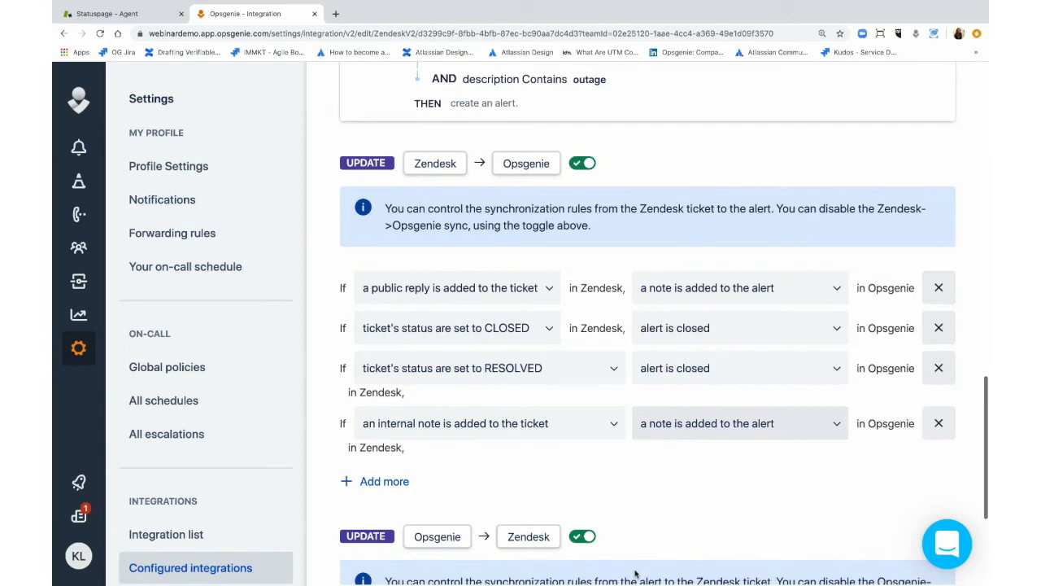
Review the Opsgenie-to-Zendesk rules, then go to the alerts list topped by #1581 'Is there an outage?'
scroll(682, 508, "down", 3)
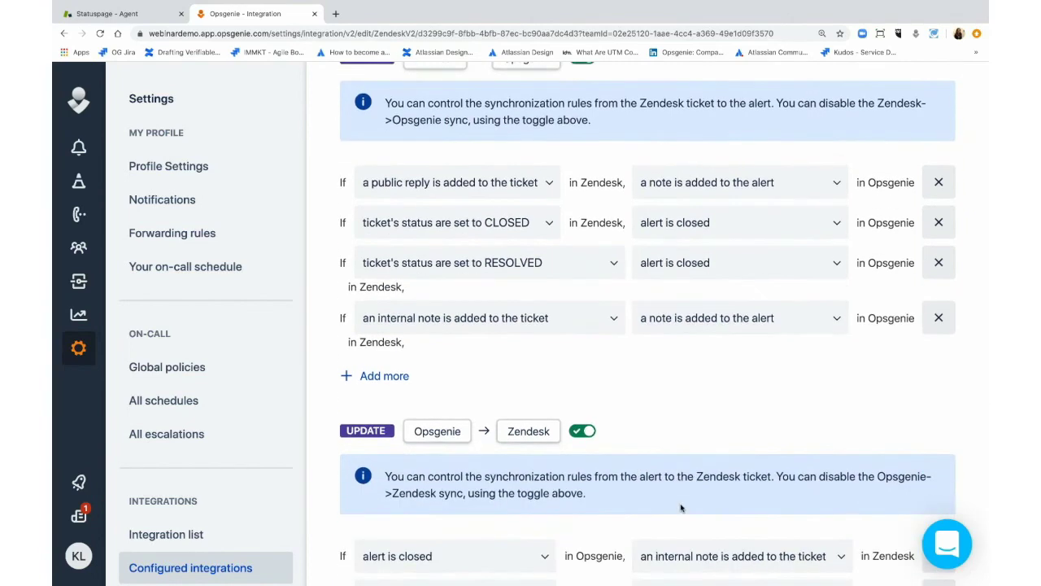
scroll(682, 508, "down", 3)
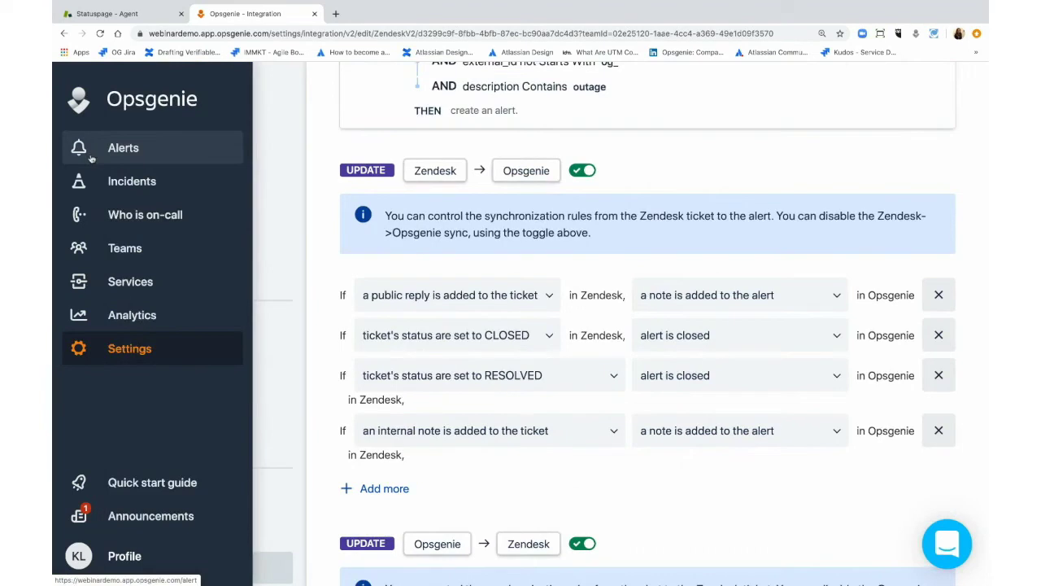
left_click(78, 147)
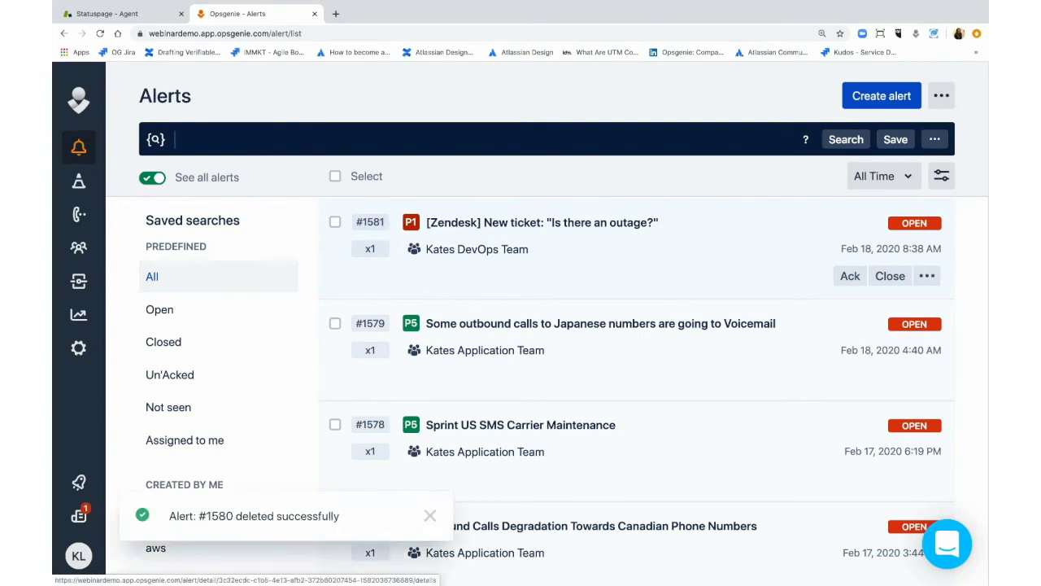
Acknowledge the Zendesk outage alert #1581
left_click(850, 276)
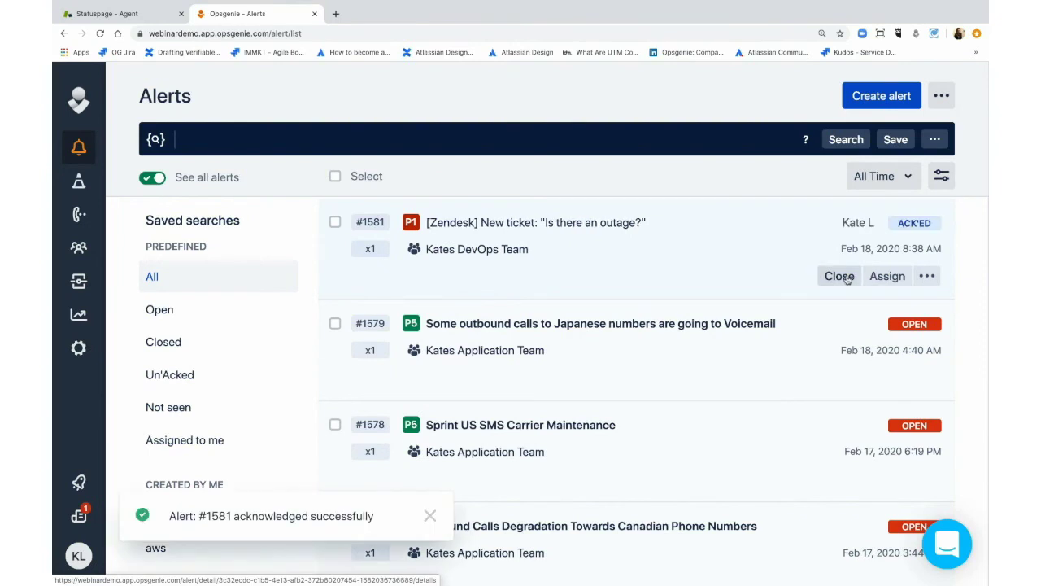
left_click(938, 280)
left_click(938, 280)
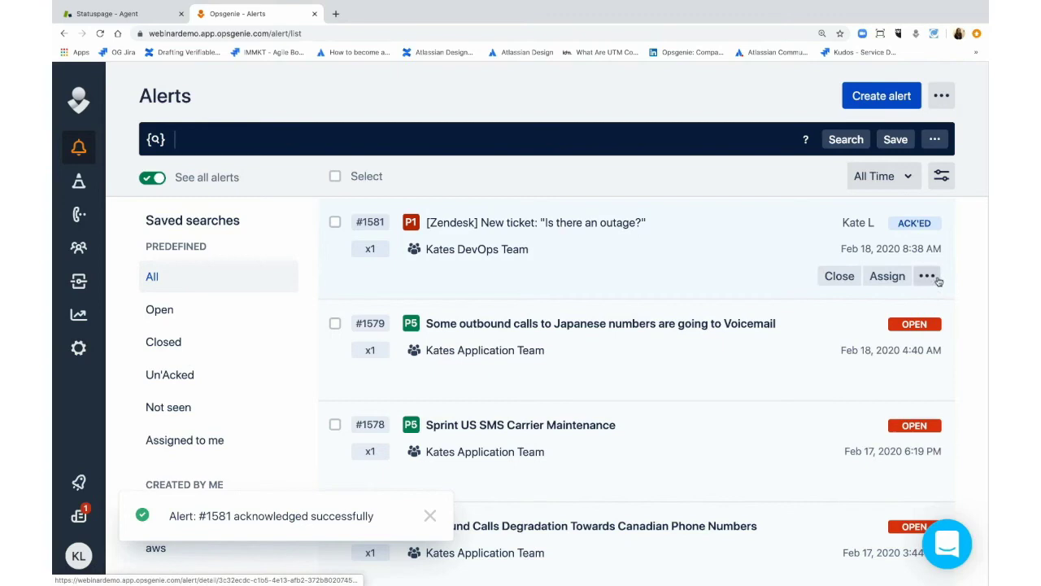
Add a note to alert #1581: load balancing failed at server capacity, problem fixed
left_click(783, 244)
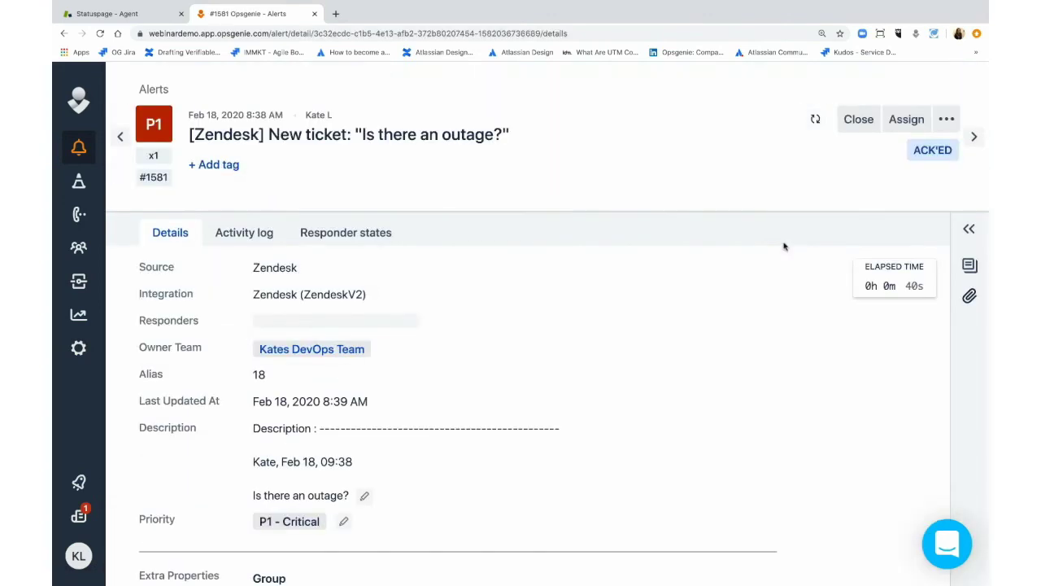
left_click(970, 266)
type("Server was operating at capacity and load balancing failed. We're fixed the problem.")
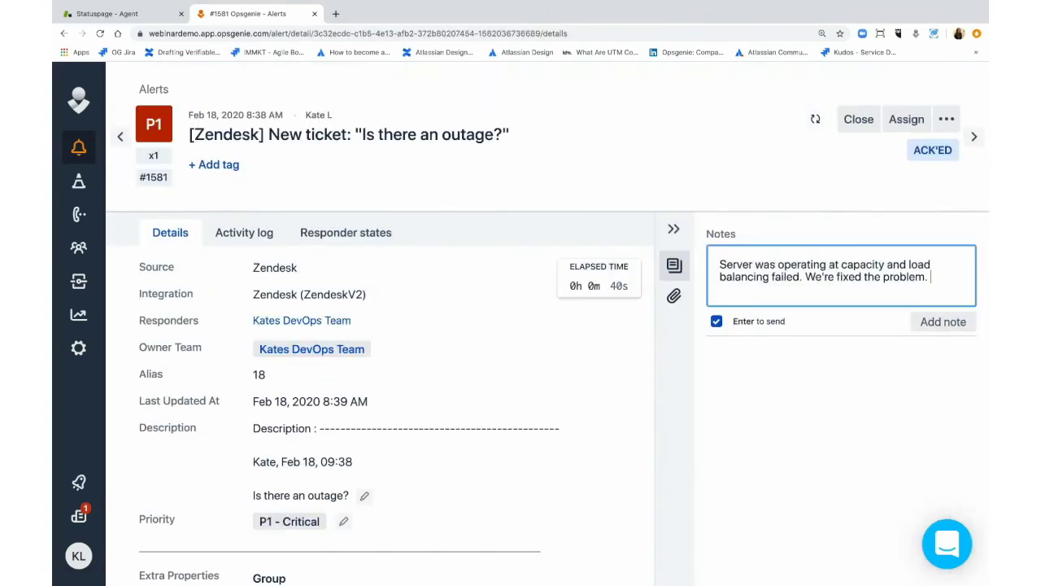
left_click(953, 327)
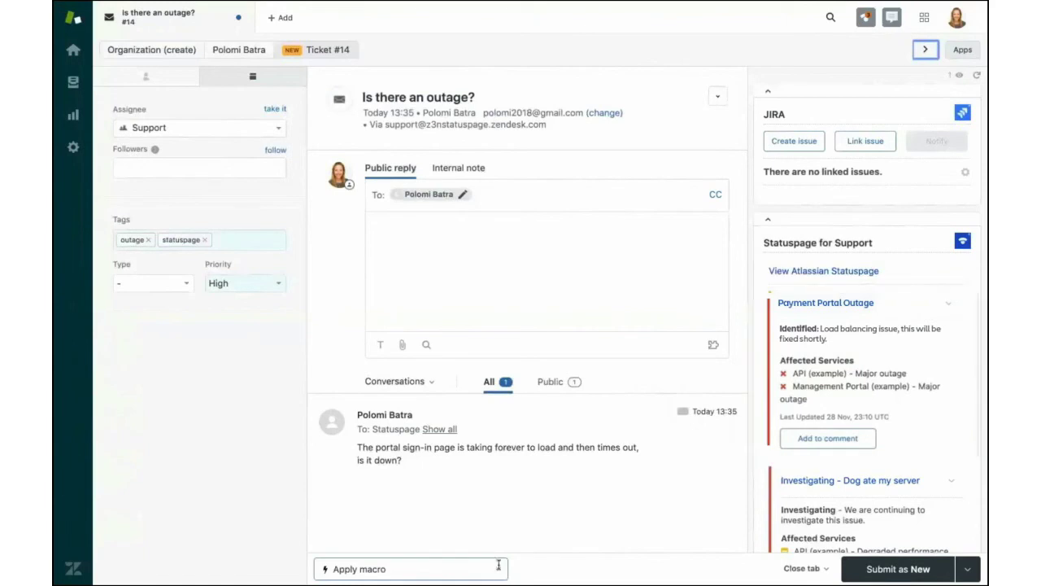
Fill ticket #14's reply with the Statuspage response macro and the 'Dog ate my server' incident
left_click(498, 568)
left_click(436, 440)
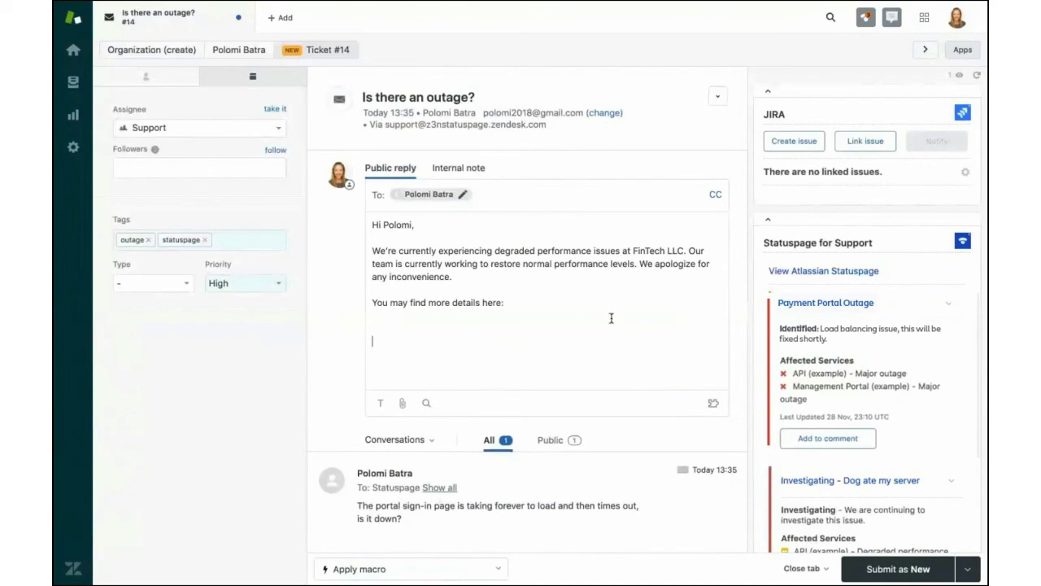
scroll(819, 317, "down", 3)
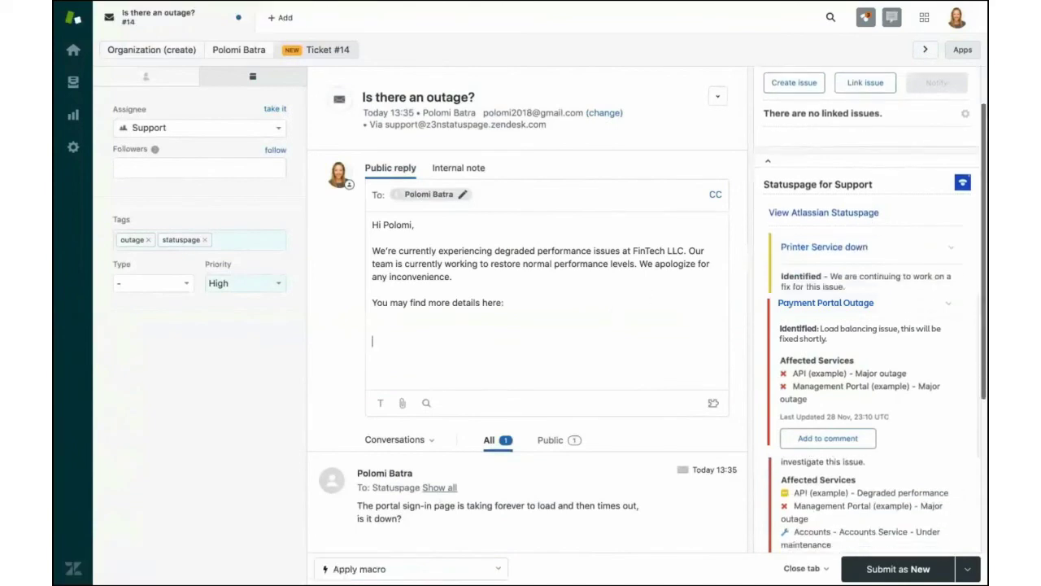
scroll(819, 318, "down", 2)
left_click(825, 428)
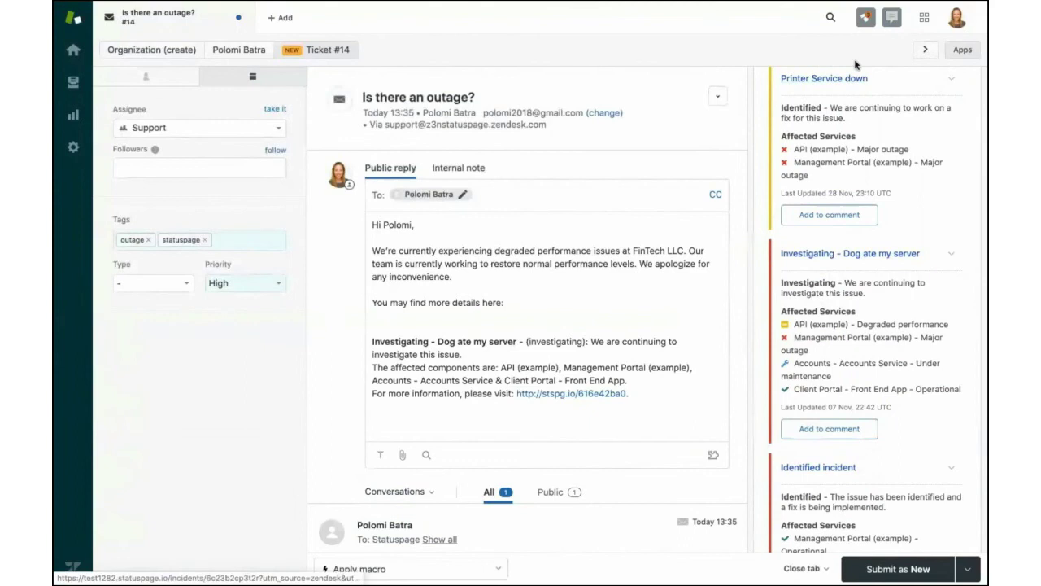
left_click(892, 18)
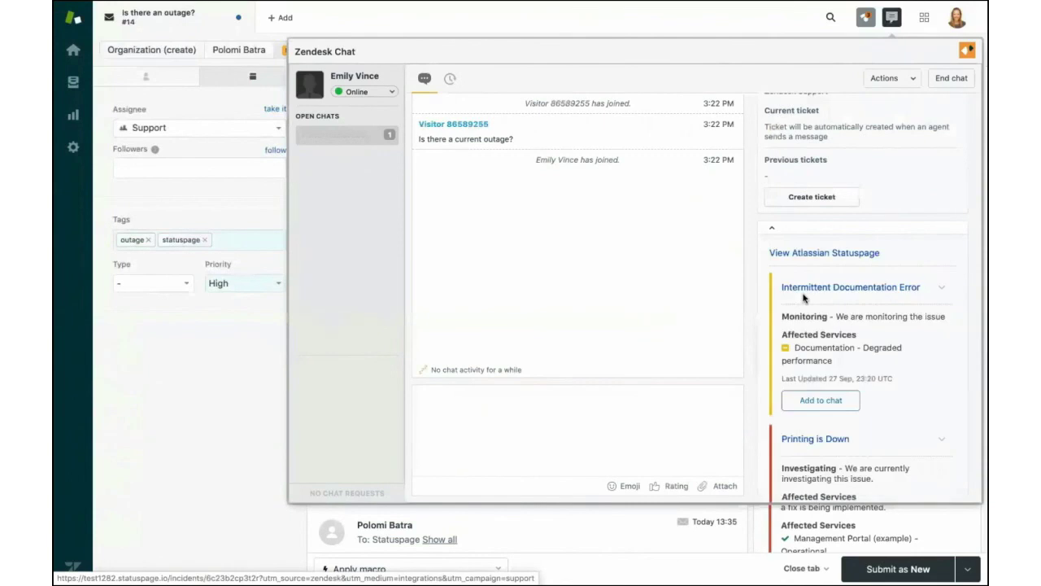
left_click(818, 400)
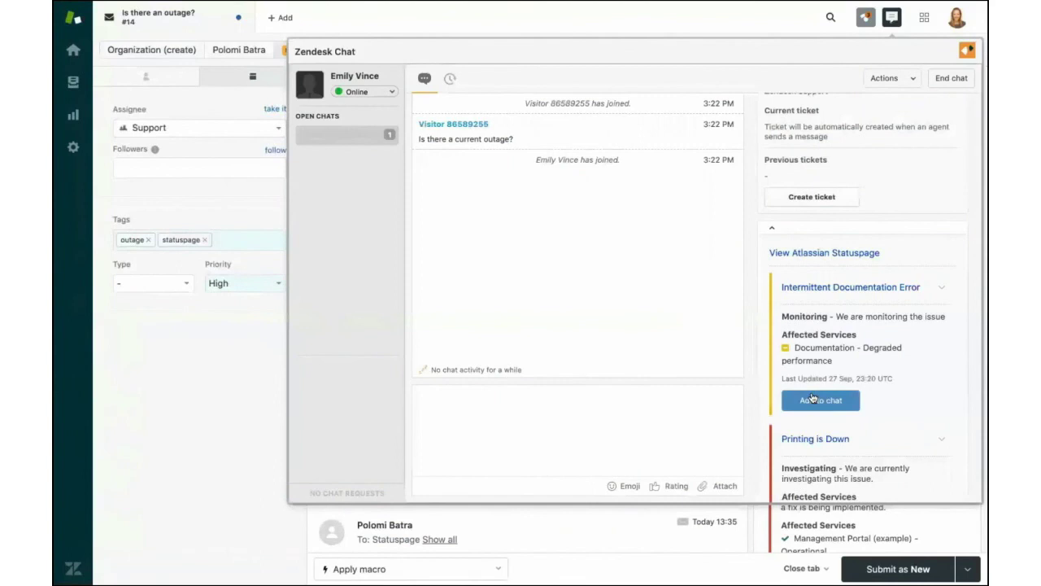
left_click(892, 20)
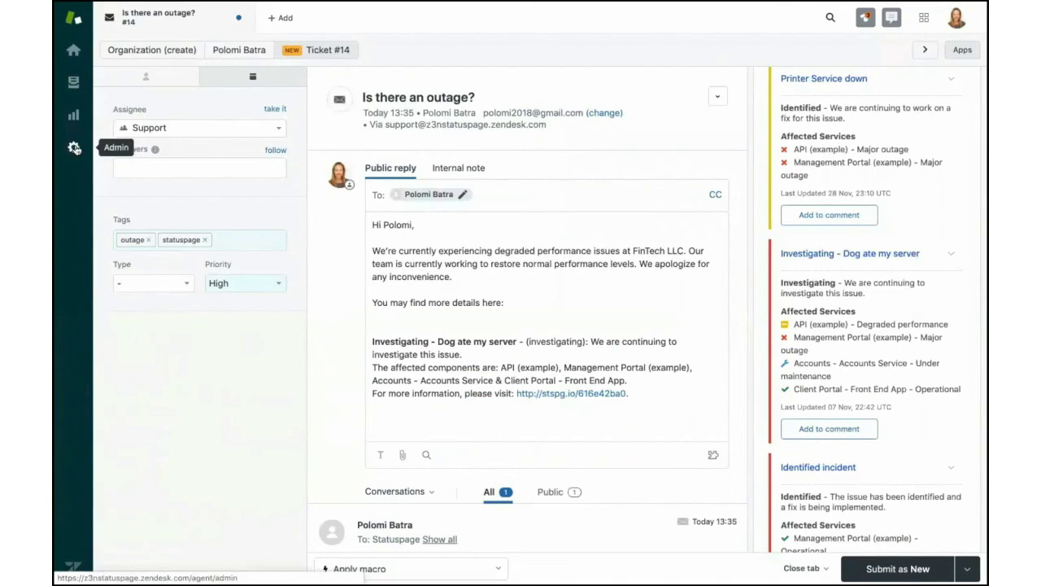
Show Zendesk's installed apps, including JIRA, Zendesk Chat, Knowledge Capture and Statuspage for Support
left_click(73, 146)
scroll(133, 204, "up", 5)
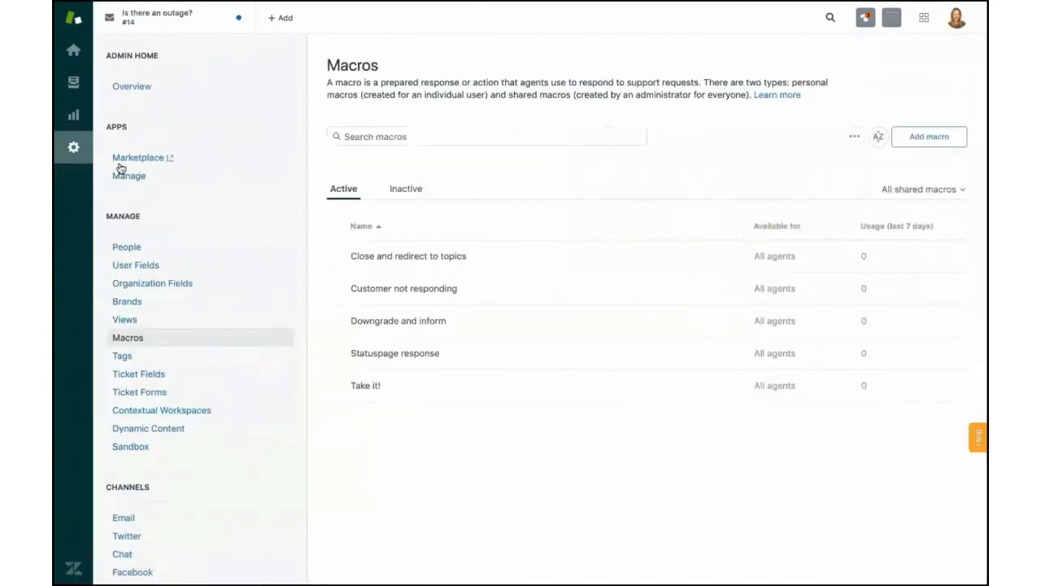
left_click(127, 178)
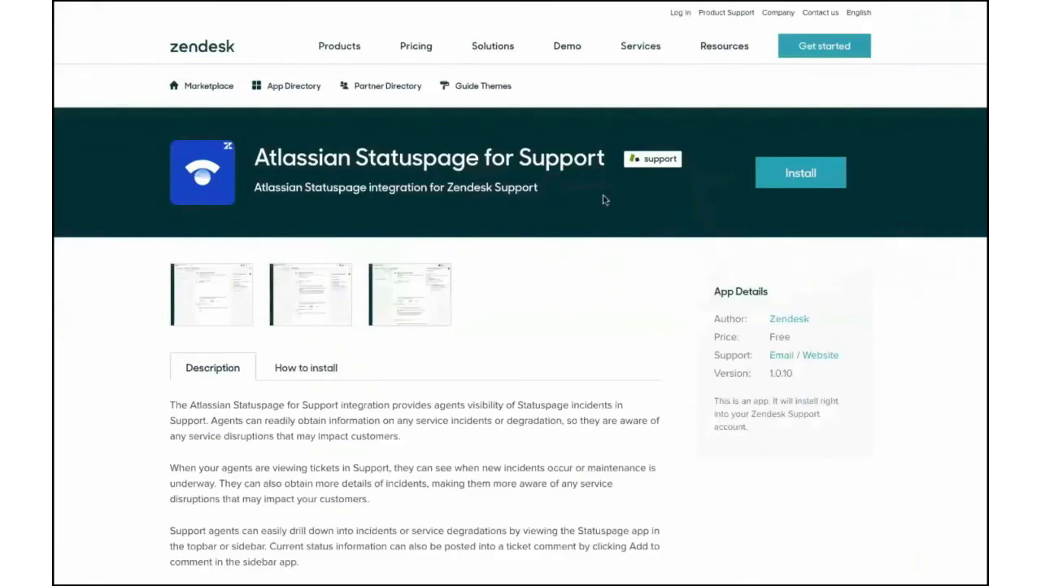
Scroll through the Atlassian Statuspage for Support marketplace listing's description
scroll(530, 260, "down", 1)
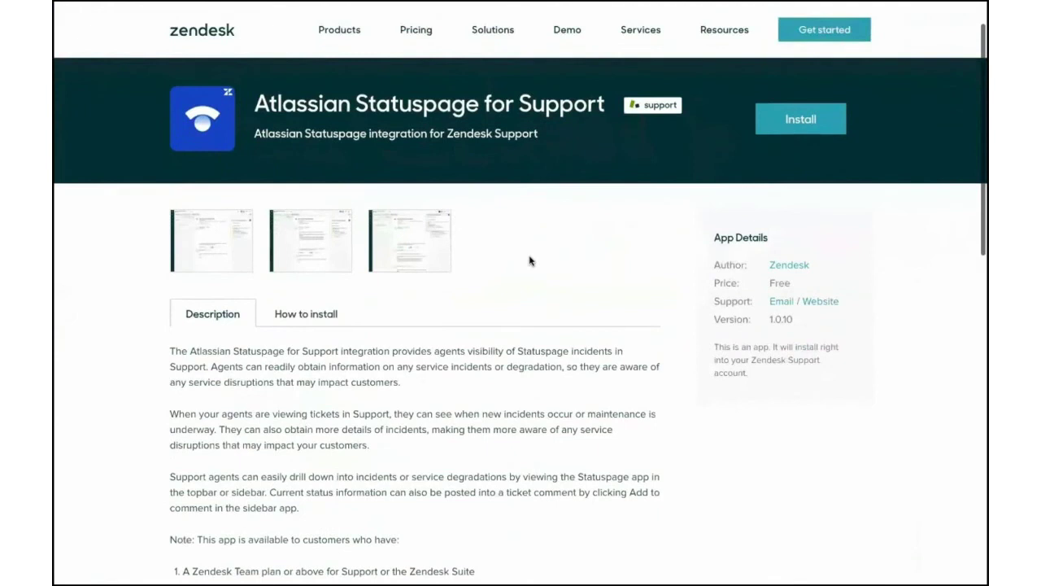
scroll(530, 261, "up", 1)
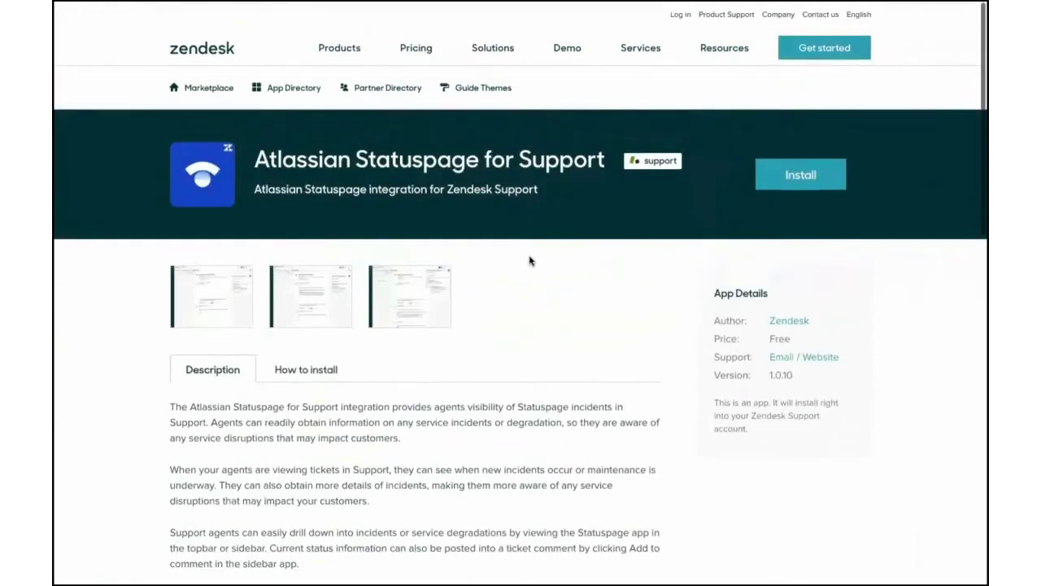